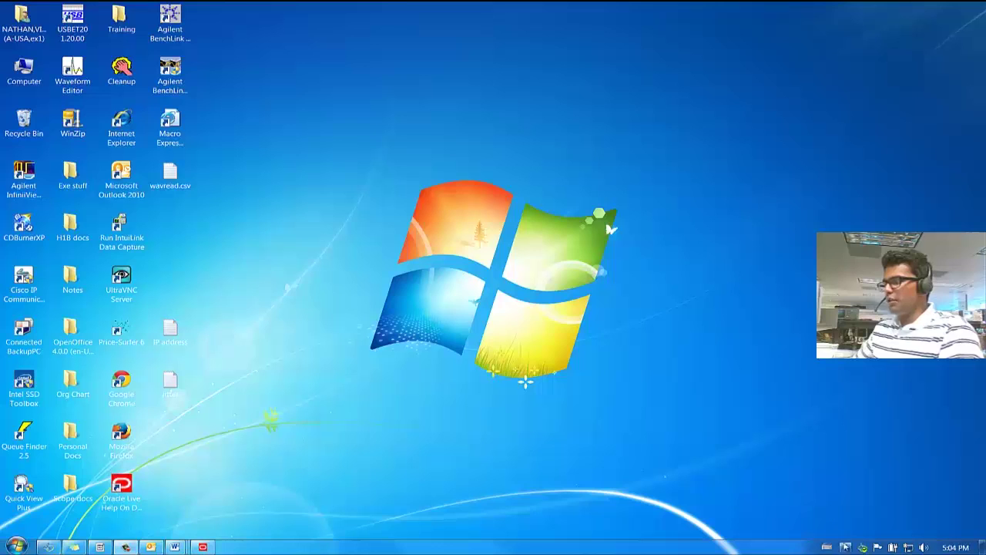
Step: Open the Agilent IO Control icon's menu from the hidden notification-area icons
click(845, 547)
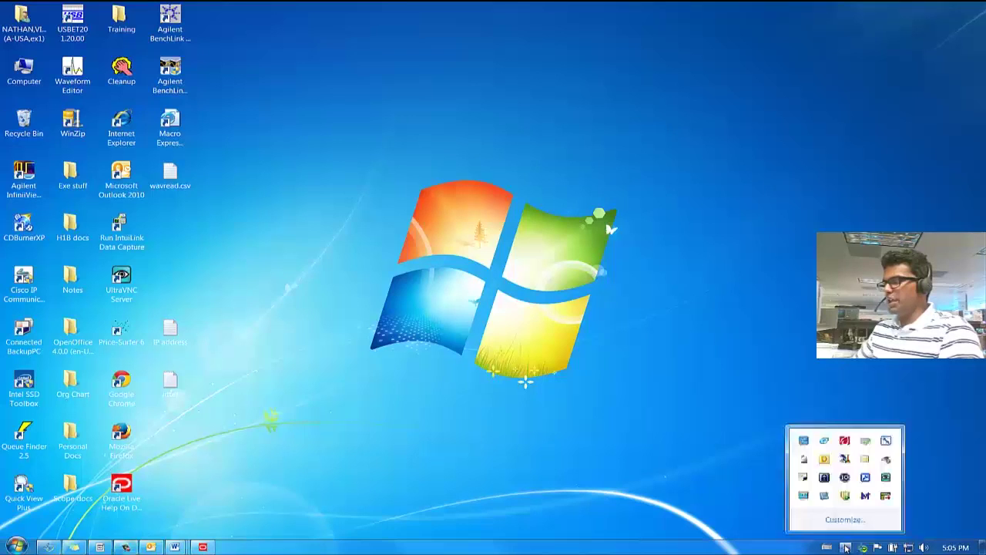
right_click(846, 479)
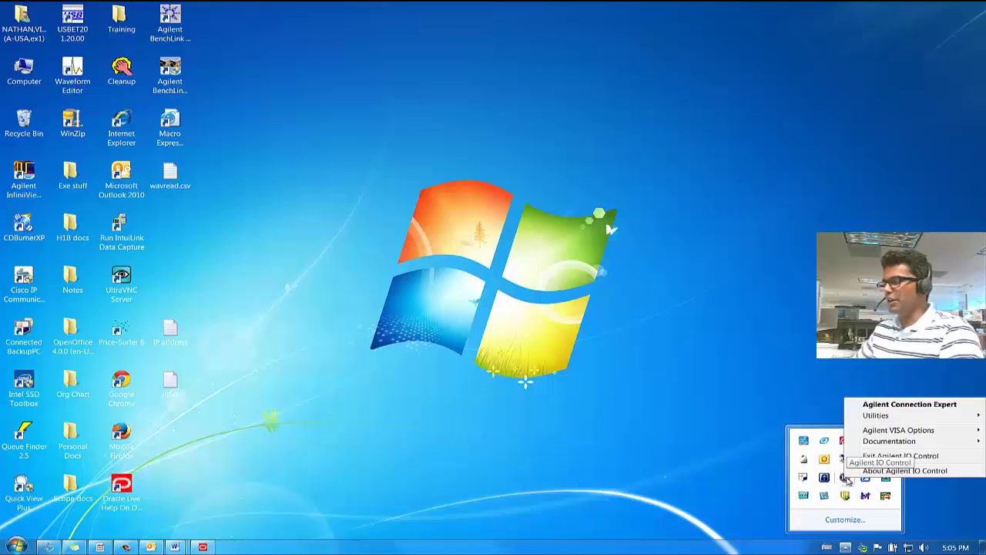
Step: Launch Agilent Connection Expert and add an RS-232 instrument on COM1 (ASRL1) with Auto-identify on
click(906, 407)
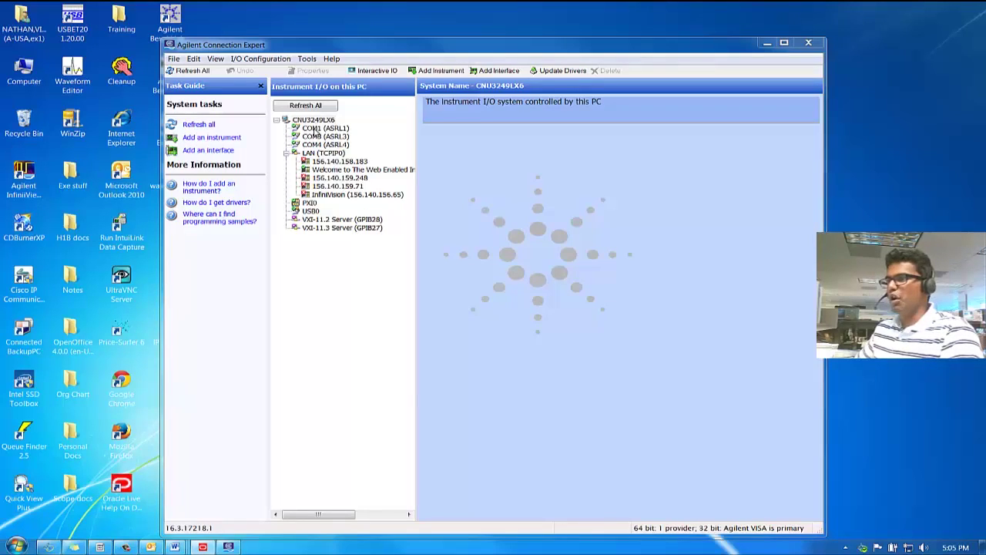
click(316, 129)
right_click(322, 129)
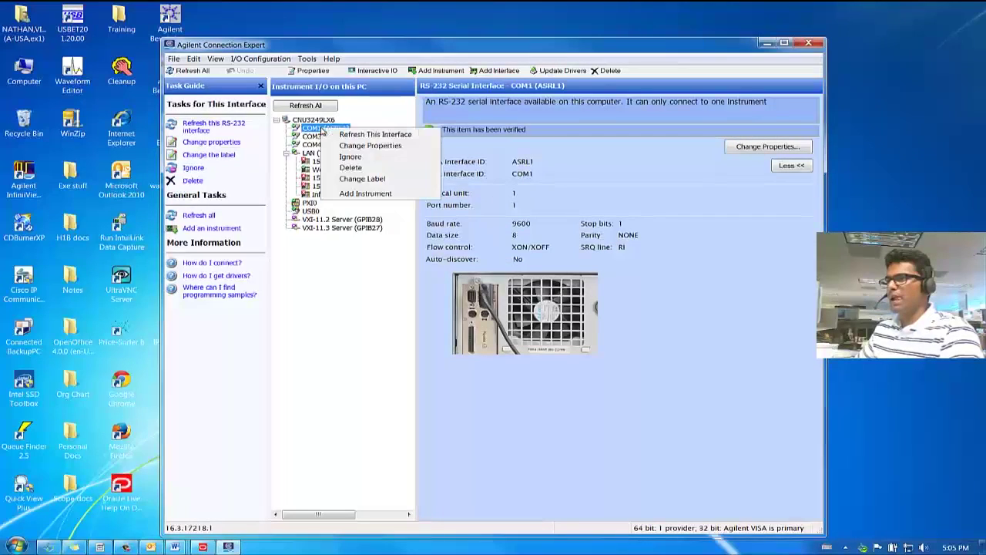
click(357, 195)
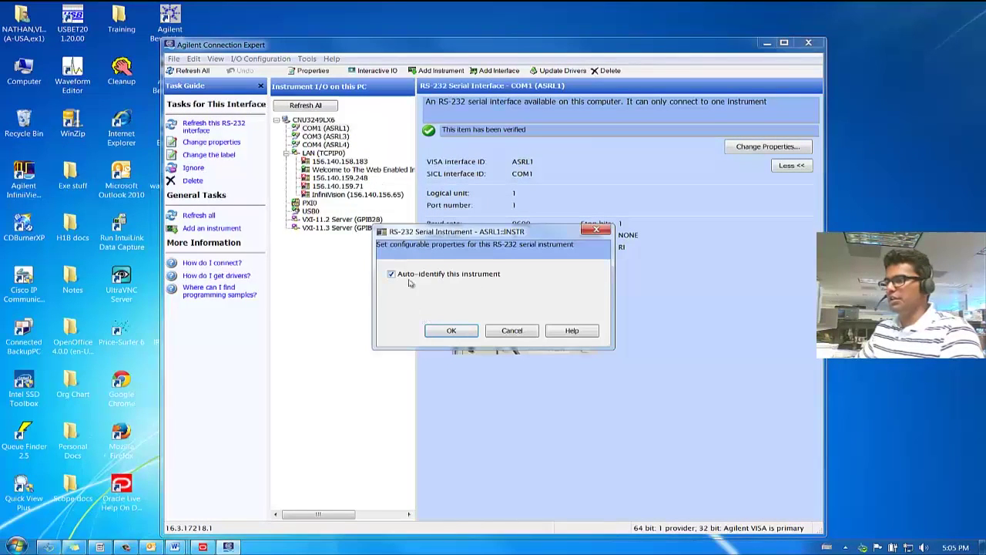
Step: Add the 34970A as ASRL1::INSTR, check its IDN manufacturer and model, and open Interactive IO
click(457, 330)
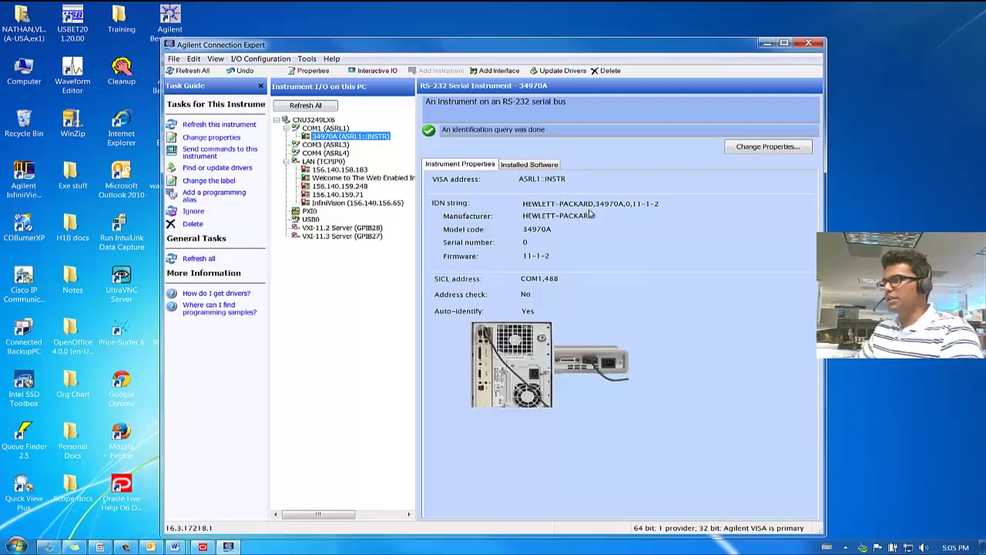
drag(595, 205, 624, 205)
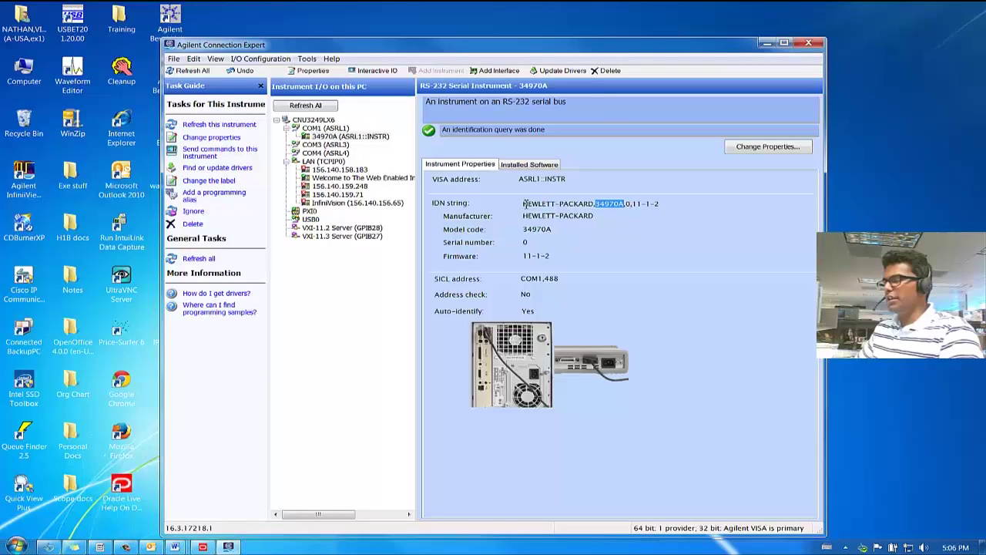
drag(522, 204, 593, 205)
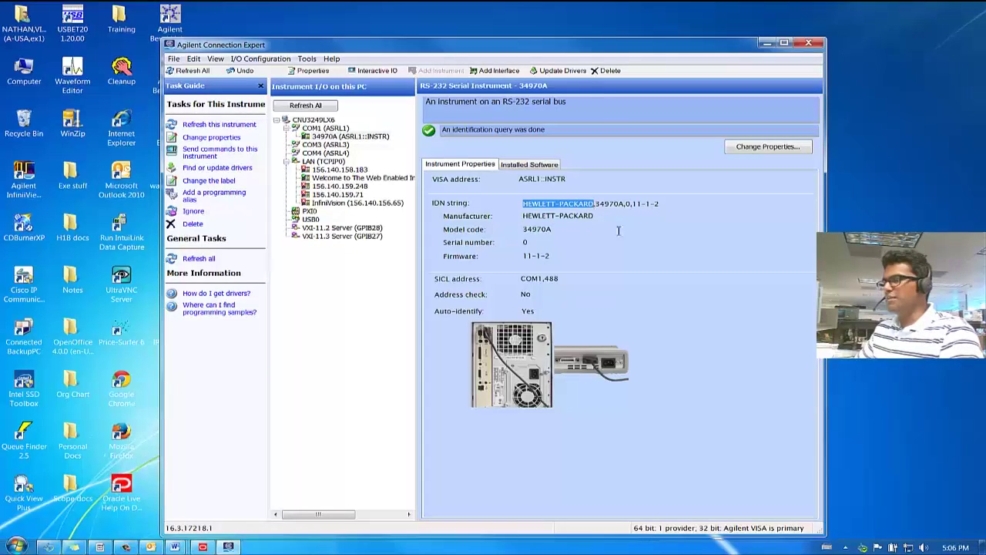
click(598, 217)
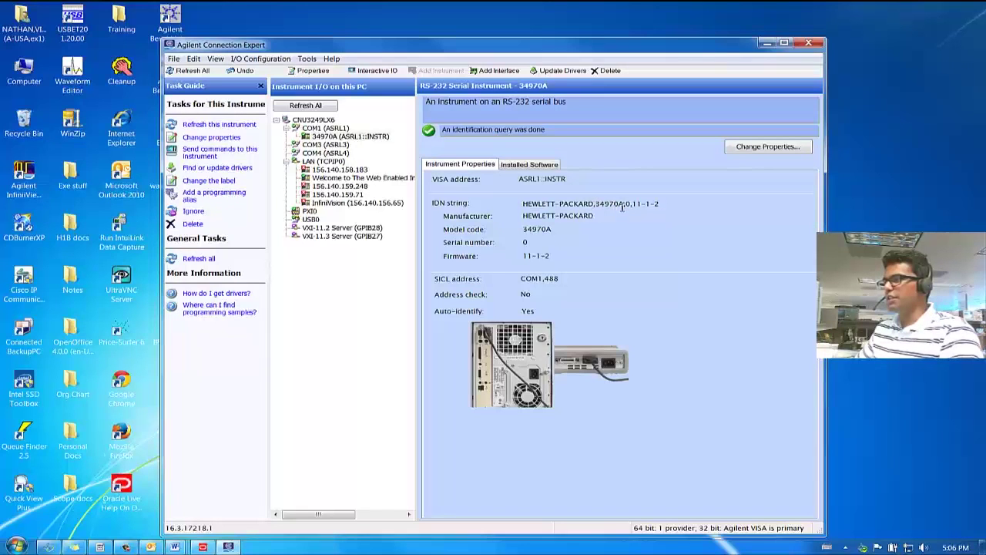
drag(594, 204, 524, 203)
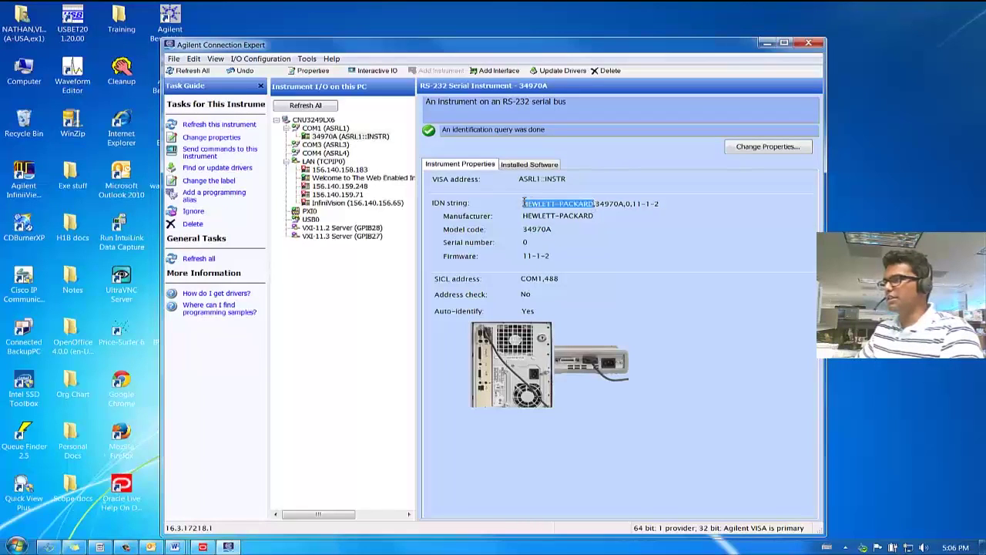
click(208, 153)
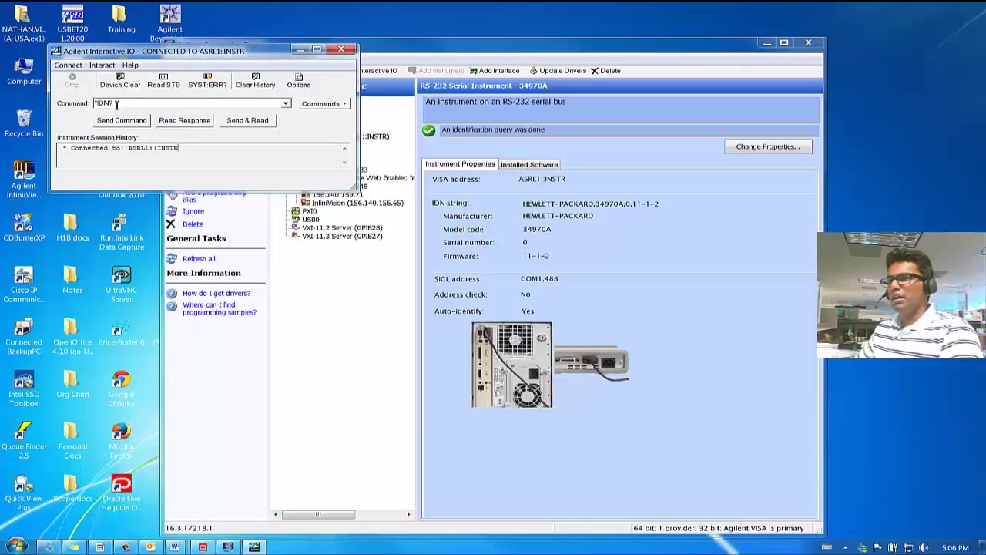
Step: Send *IDN?, confirm the reply HEWLETT-PACKARD,34970A,0,11-1-2, then close Interactive IO
click(248, 121)
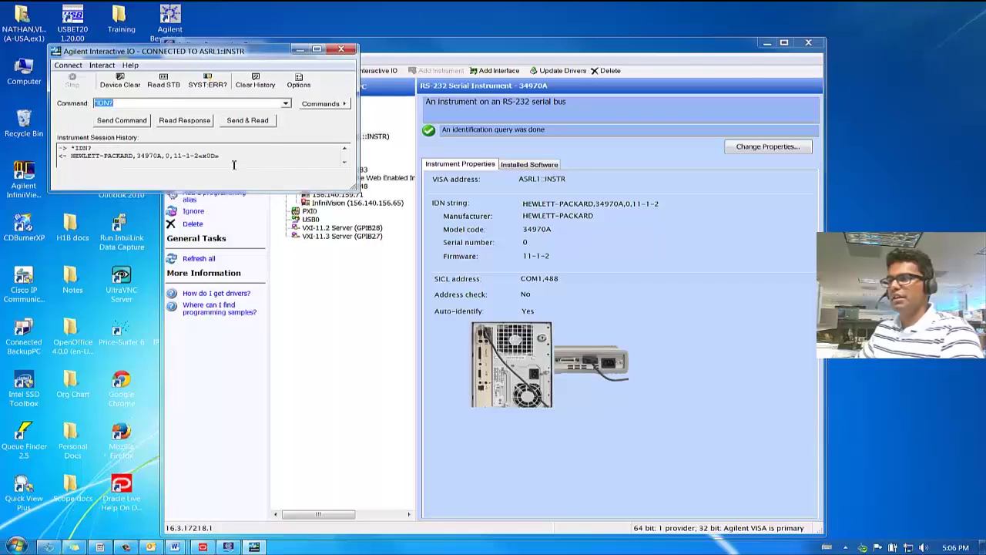
drag(228, 157, 143, 158)
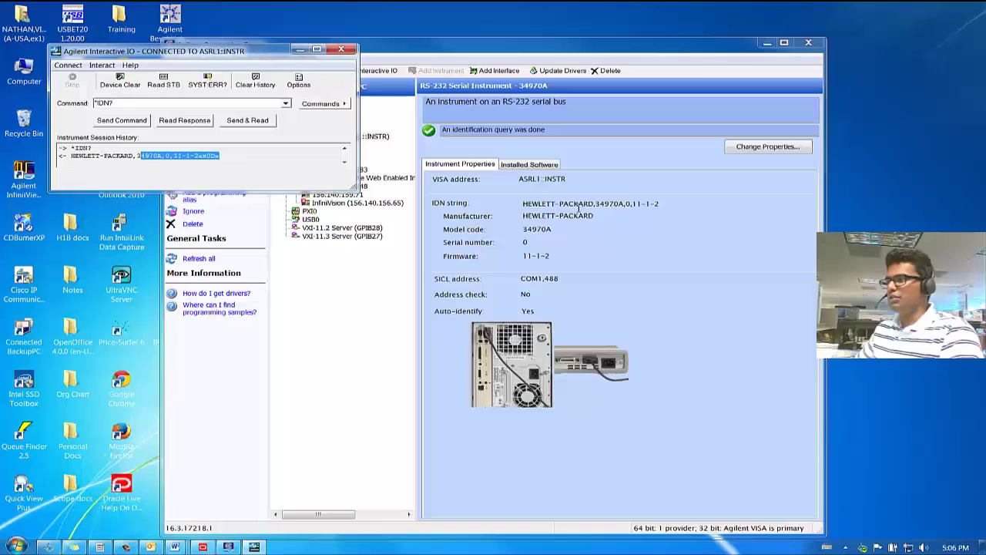
click(341, 49)
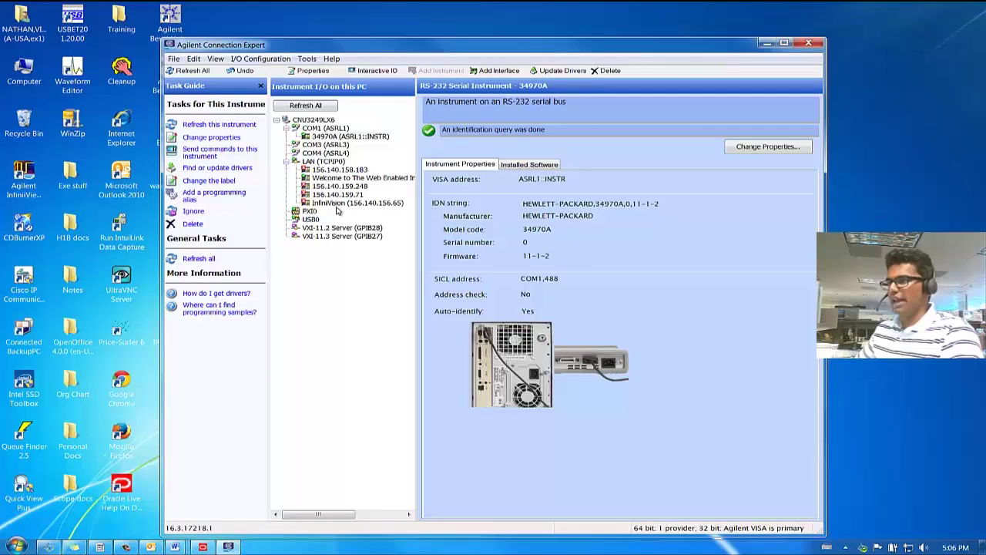
Step: Add an instrument on LAN (TCPIP0), where Auto Find lists two instruments at 148.5.67.73
click(315, 163)
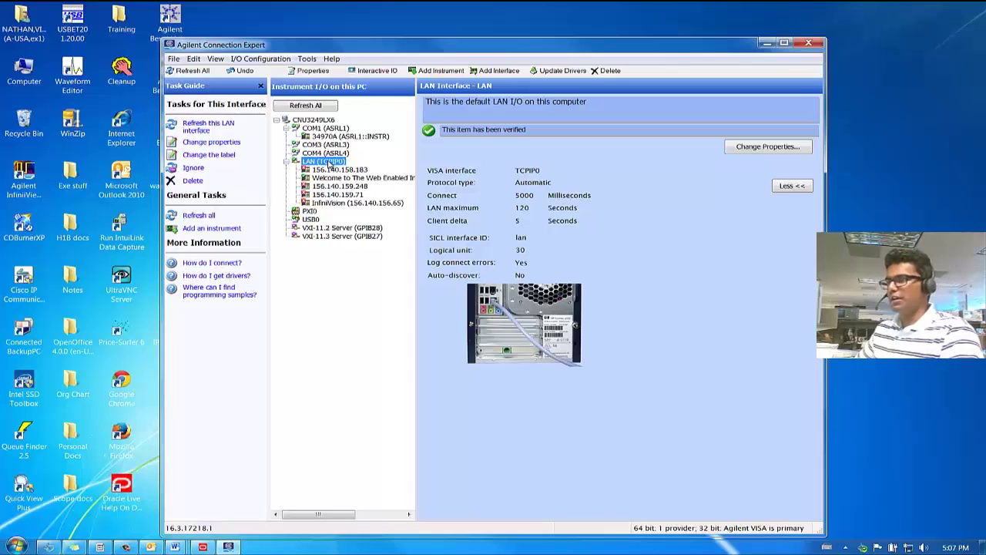
right_click(330, 164)
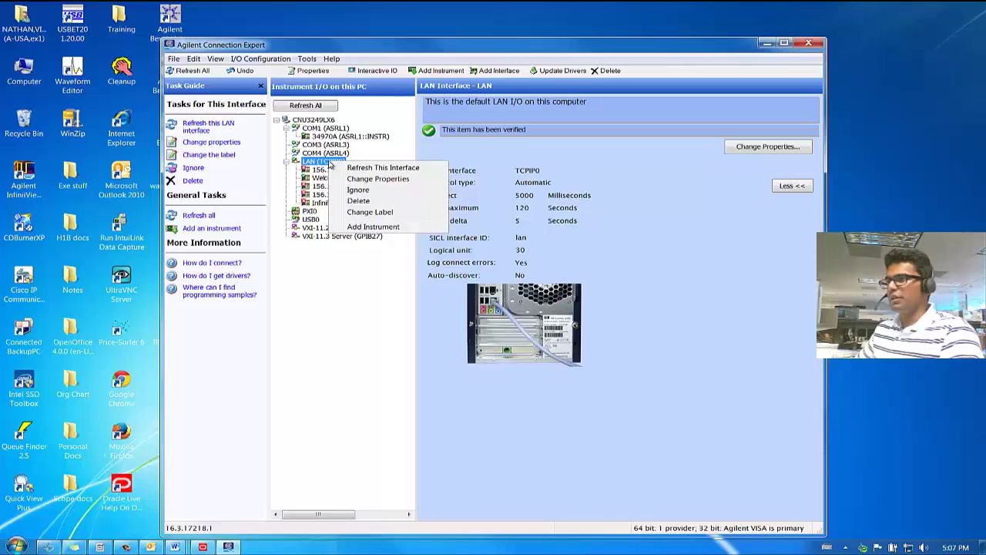
click(373, 228)
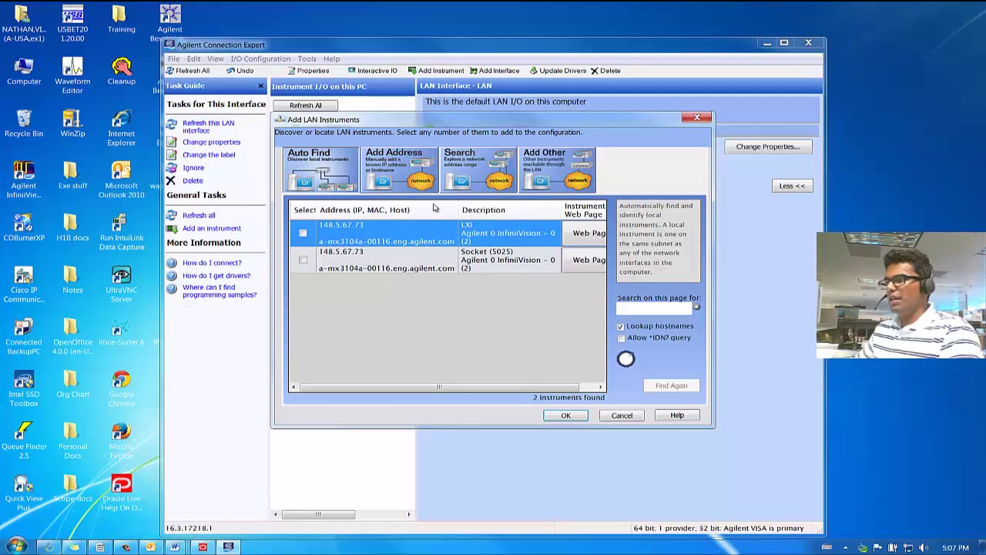
Step: Add the 34972A by IP address 156.140.158.56, testing the connection and identifying it first
click(404, 178)
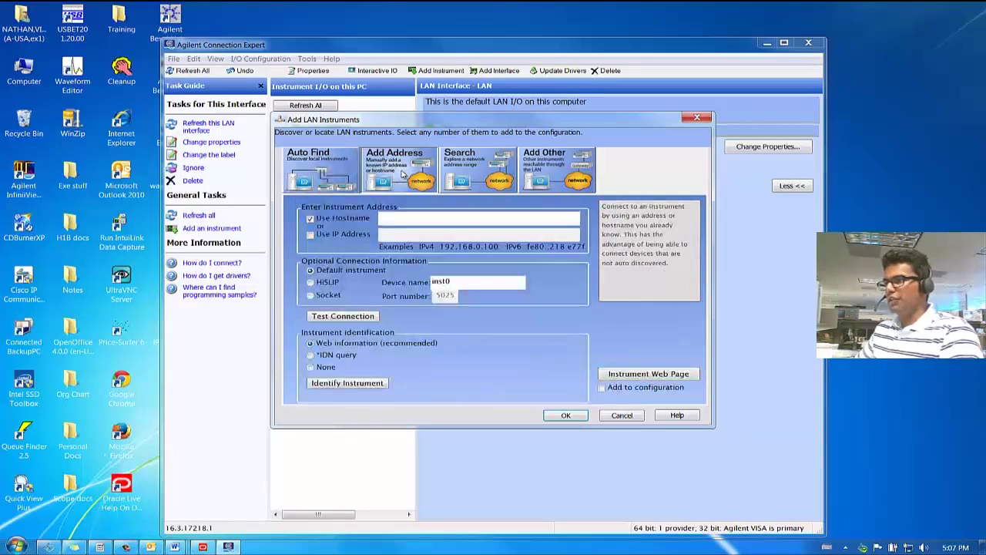
click(311, 234)
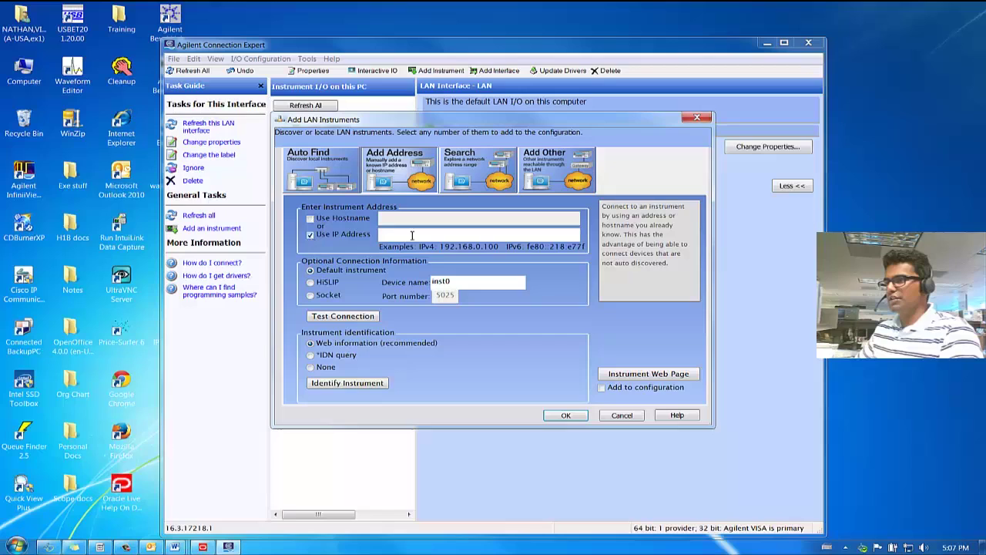
click(416, 236)
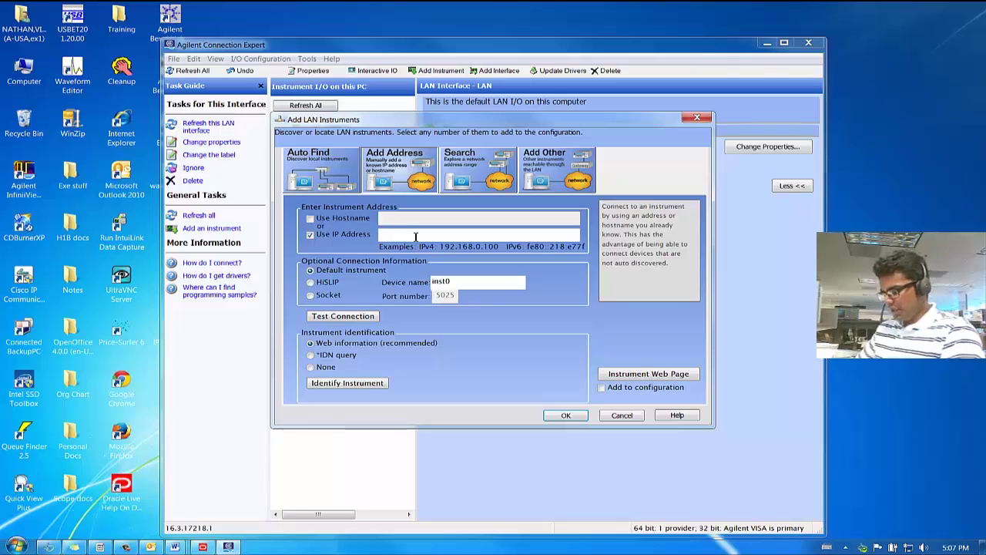
text(156.)
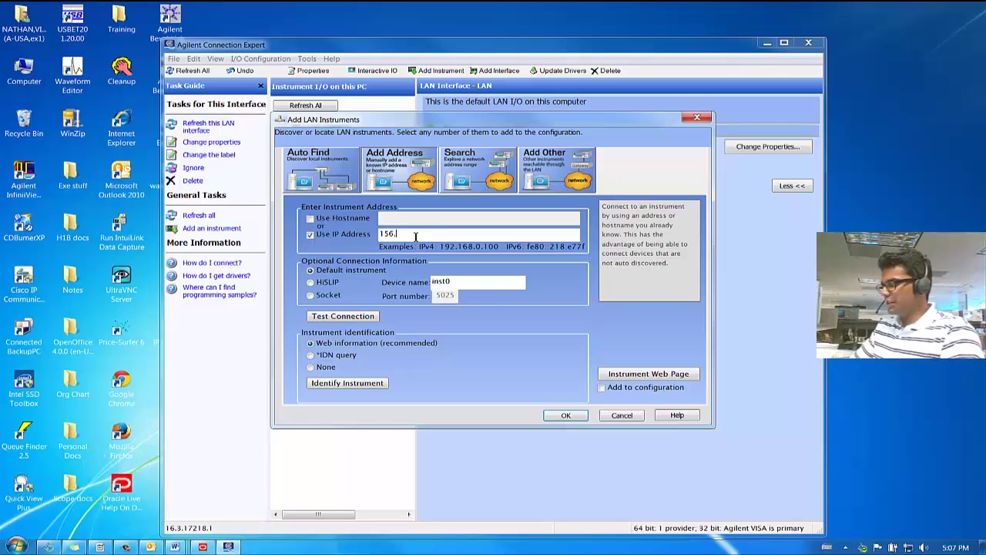
text(140.)
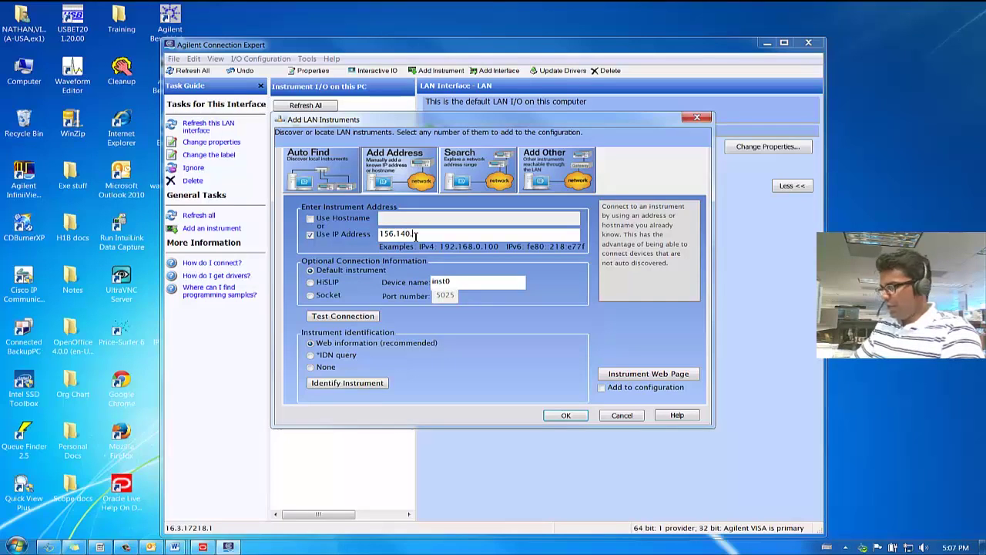
text(158.5)
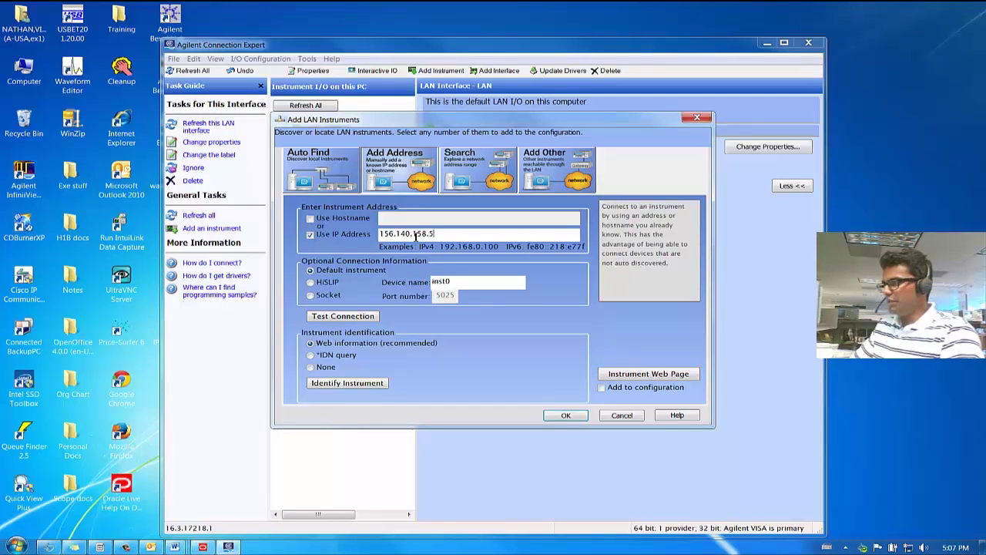
text(6)
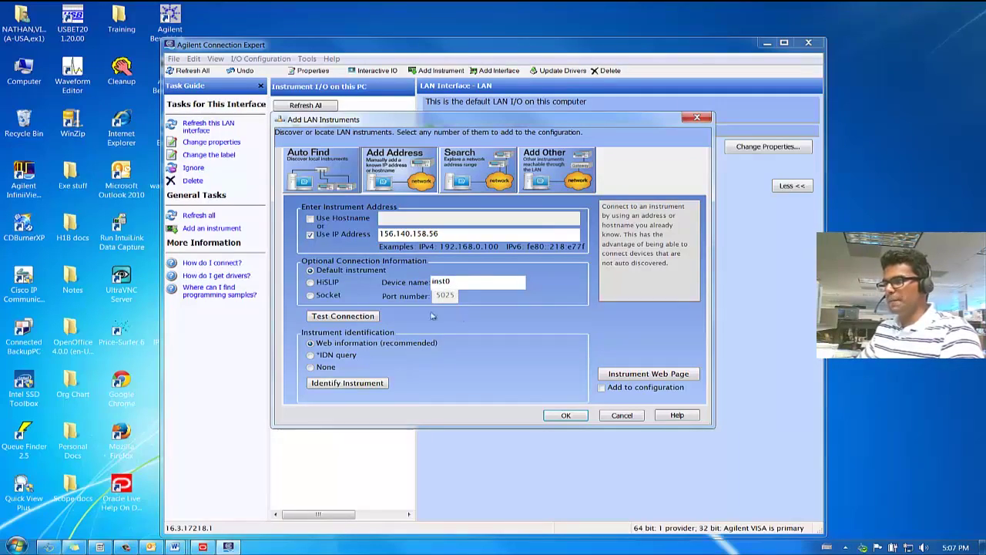
click(344, 318)
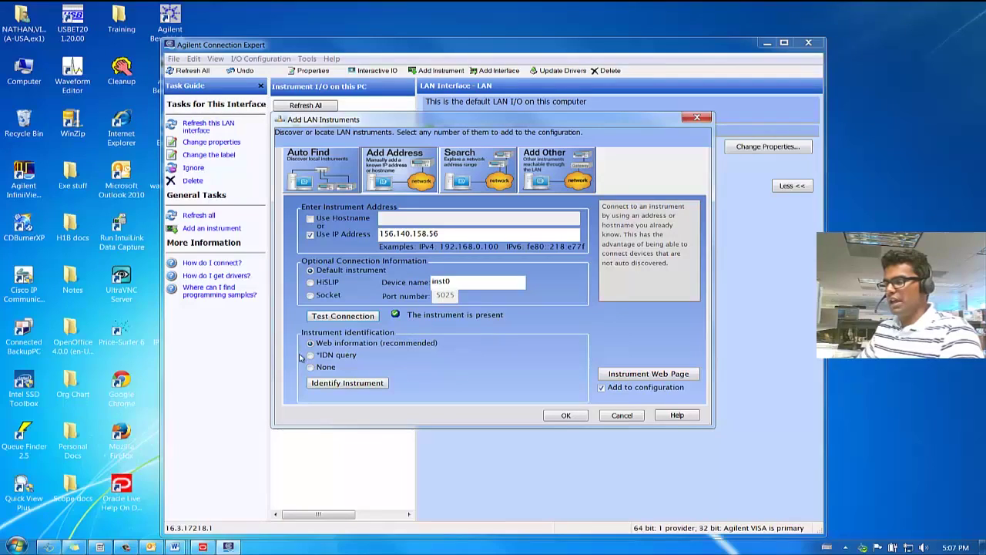
click(341, 384)
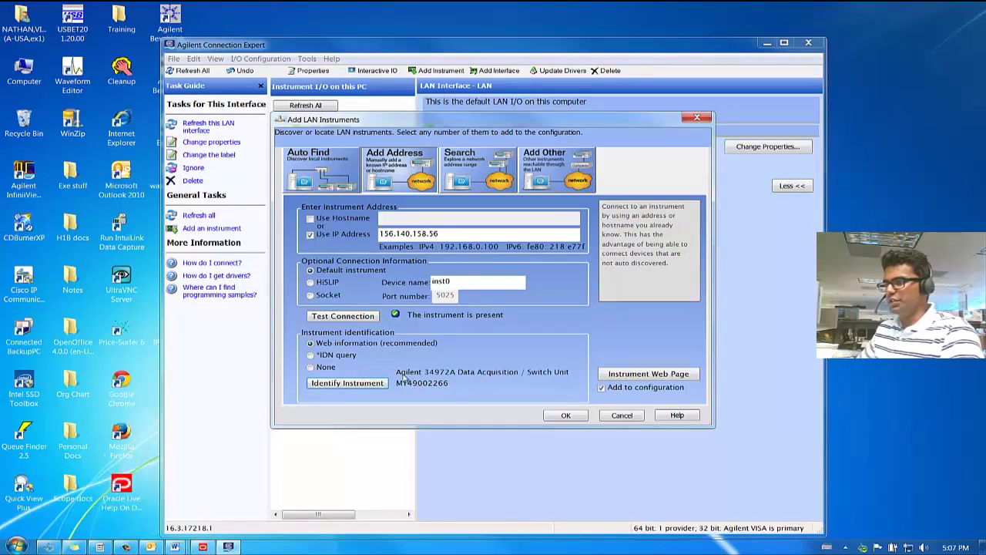
click(567, 415)
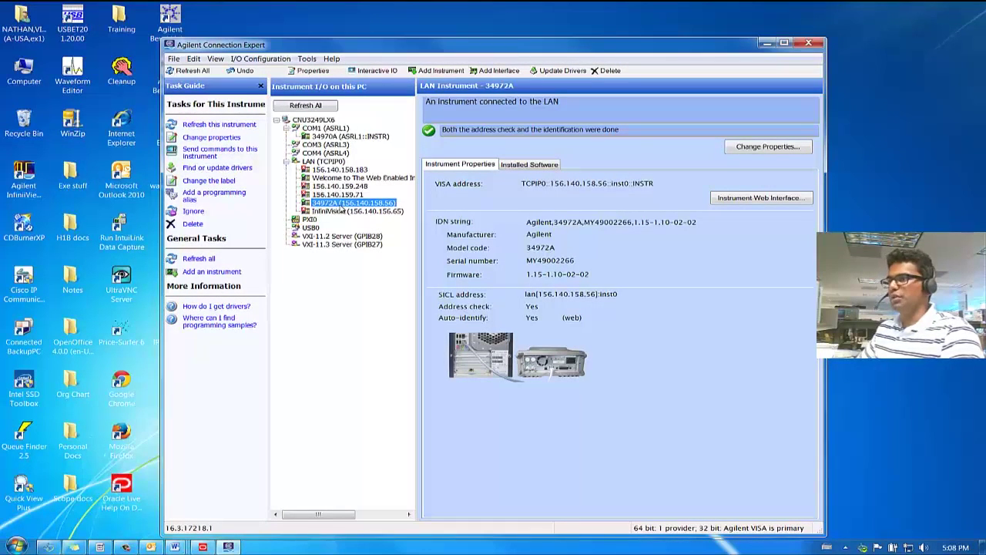
Step: Close Connection Expert and launch BenchLink Data Logger 3 from the Agilent Technologies programs folder
click(808, 43)
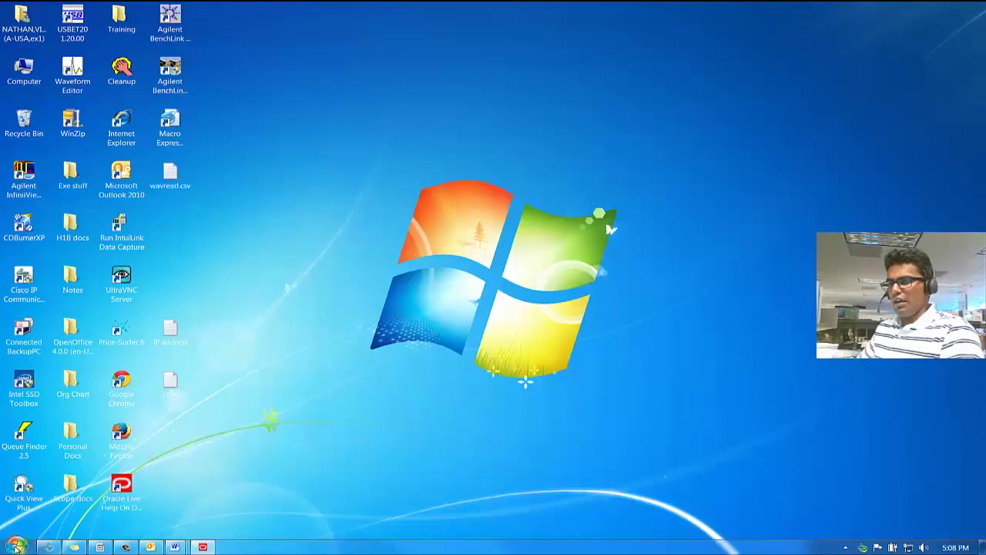
click(17, 547)
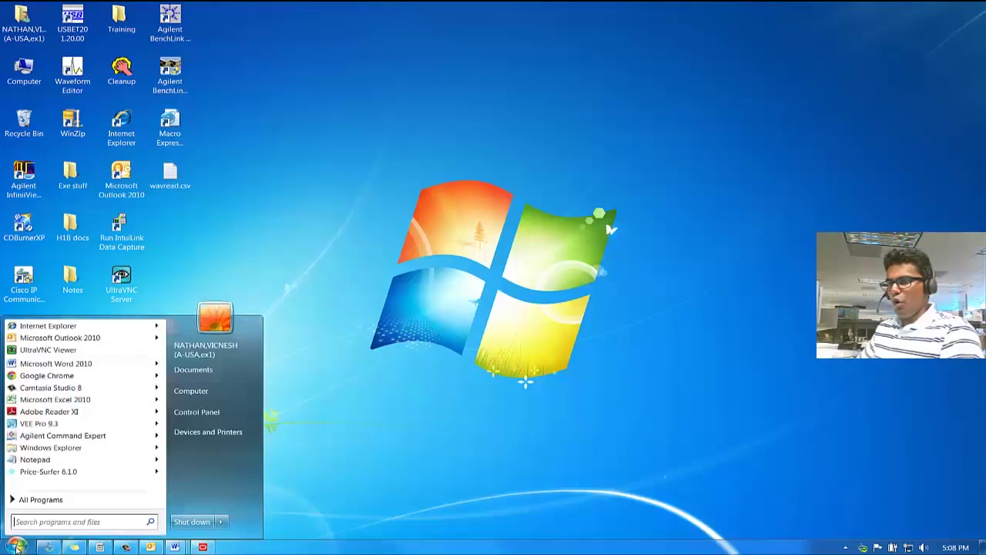
click(58, 499)
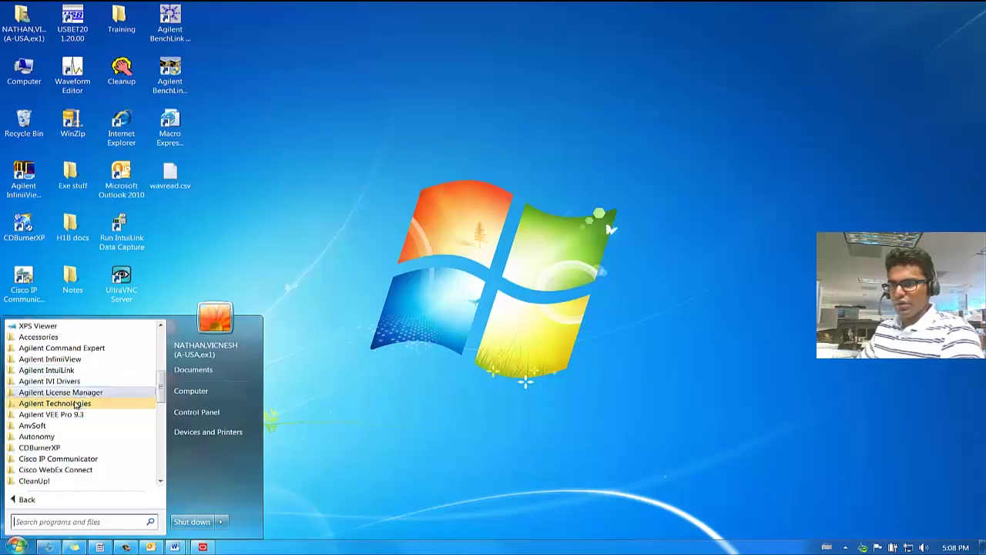
click(75, 403)
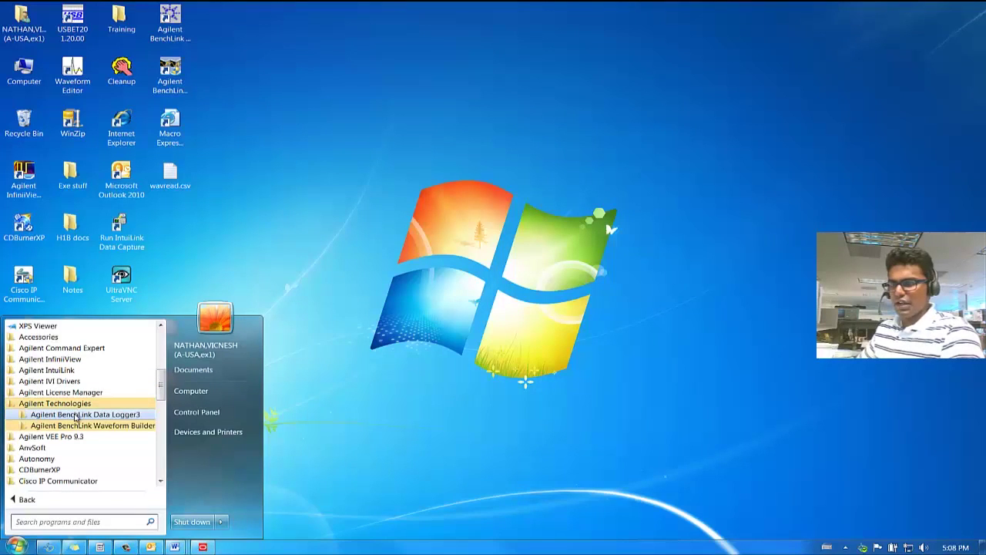
click(76, 415)
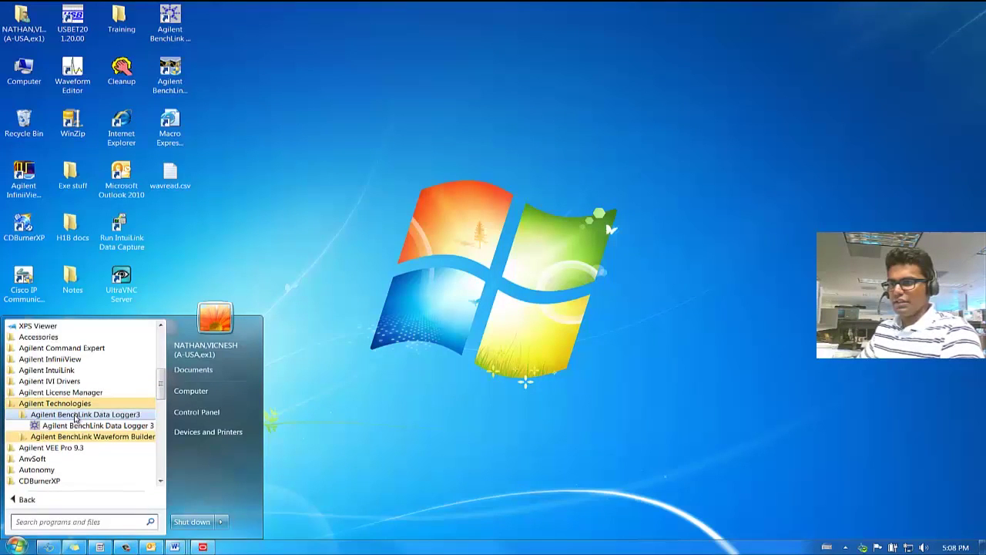
click(89, 427)
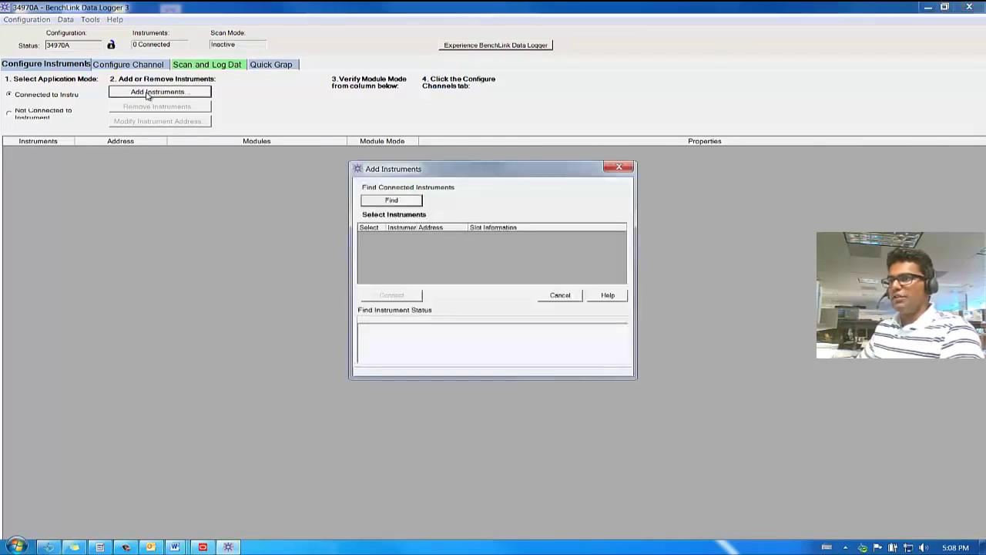
Step: Find instruments, connect both the 34970A and 34972A, and select the 34972A row
click(395, 202)
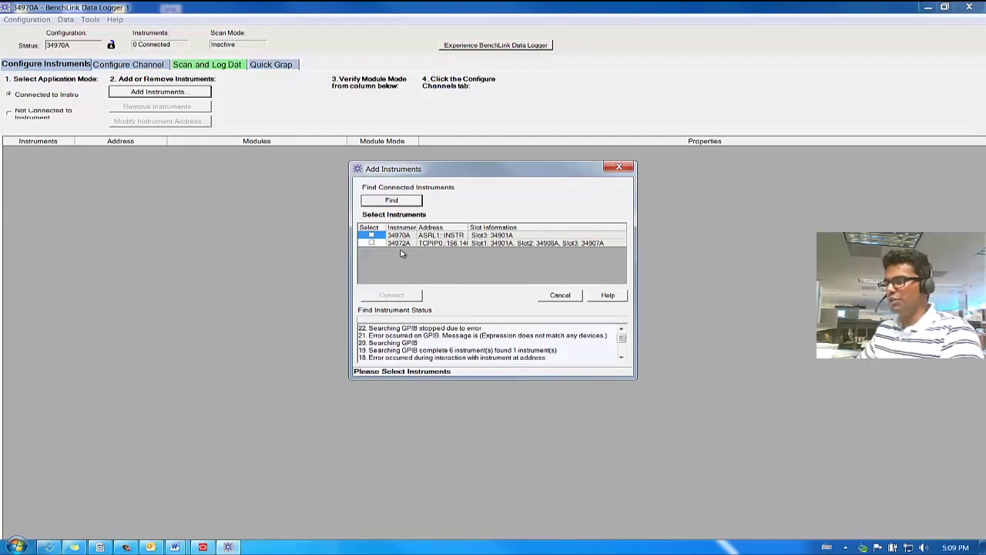
click(371, 235)
click(371, 243)
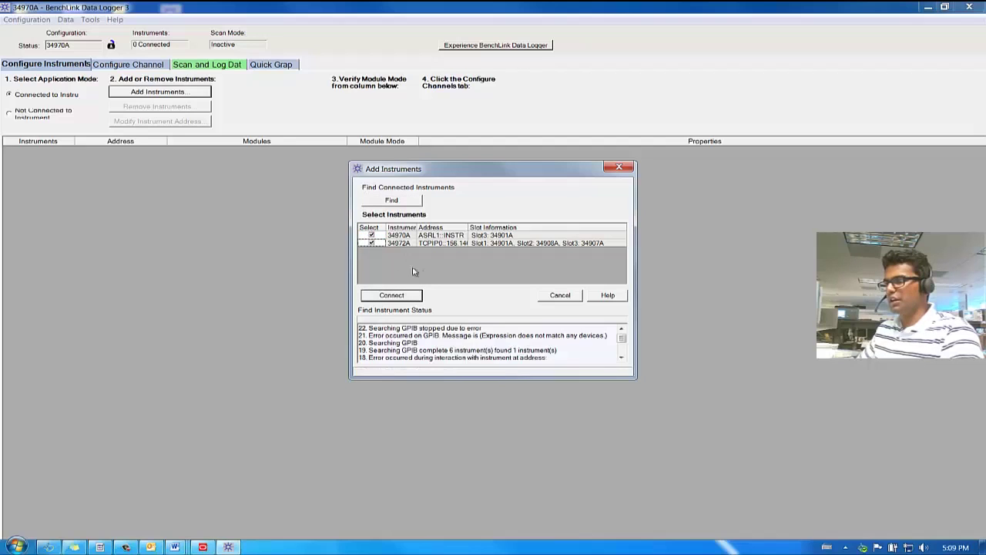
click(391, 295)
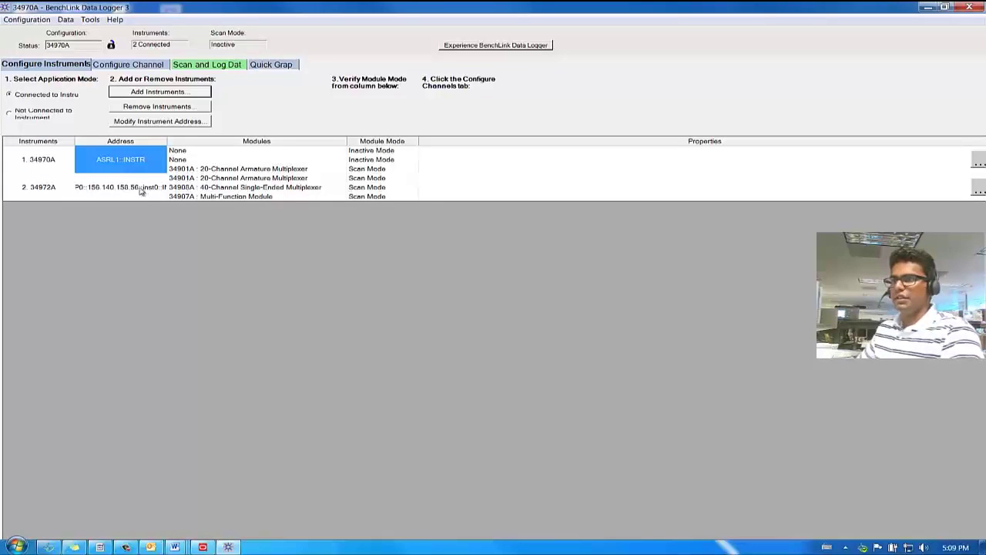
click(73, 189)
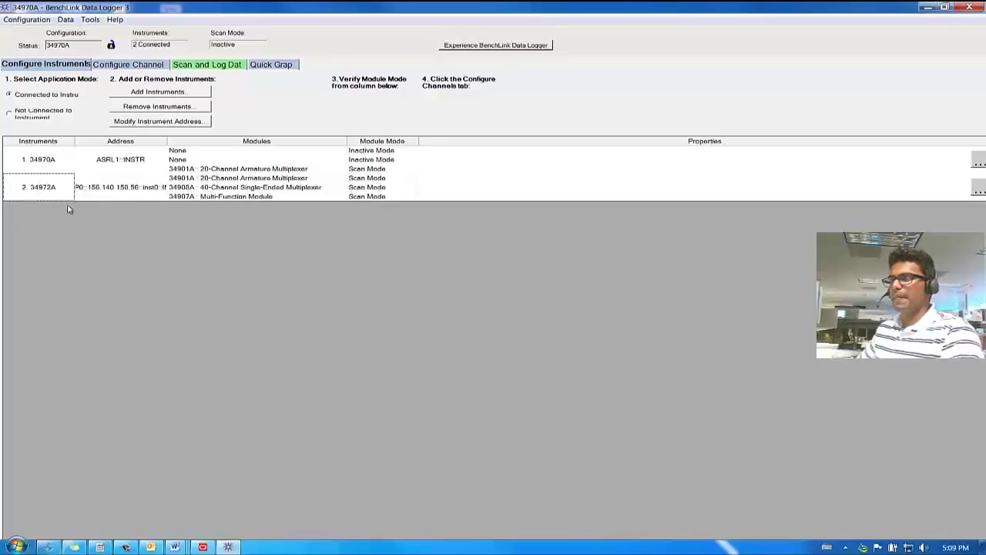